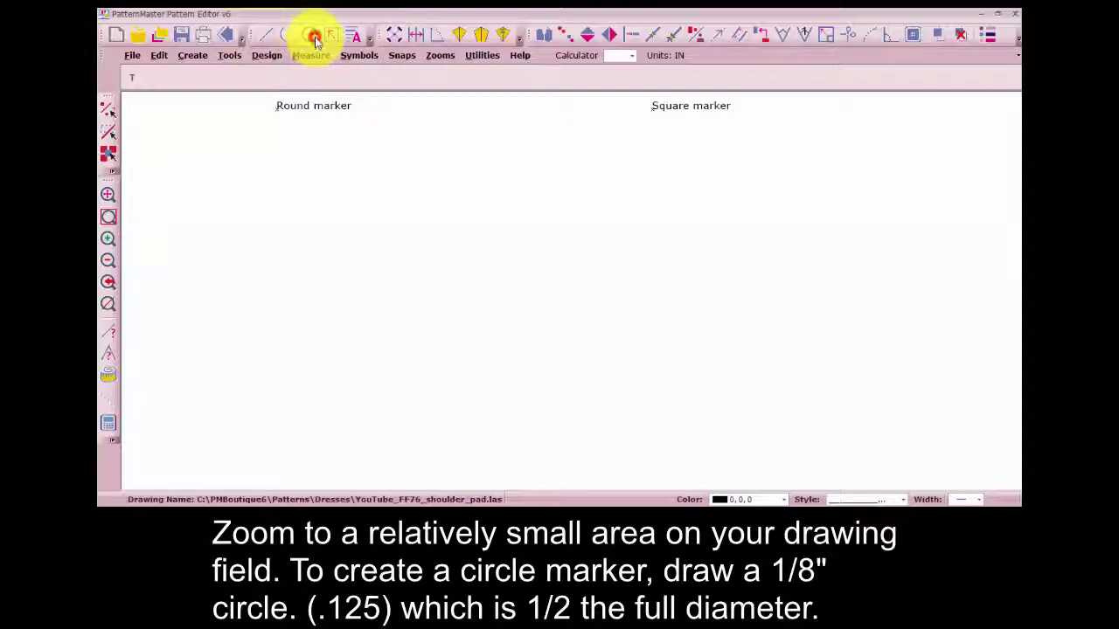
- Draw a circle of radius 0.125 centred below the Round marker label
left_click(313, 37)
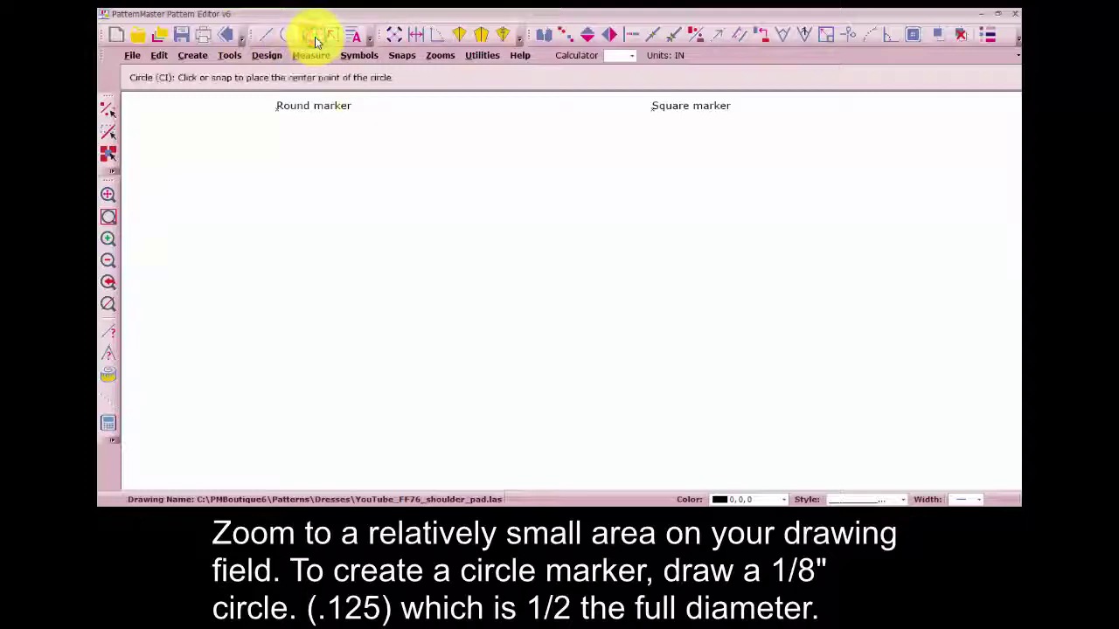
left_click(310, 317)
type(".125")
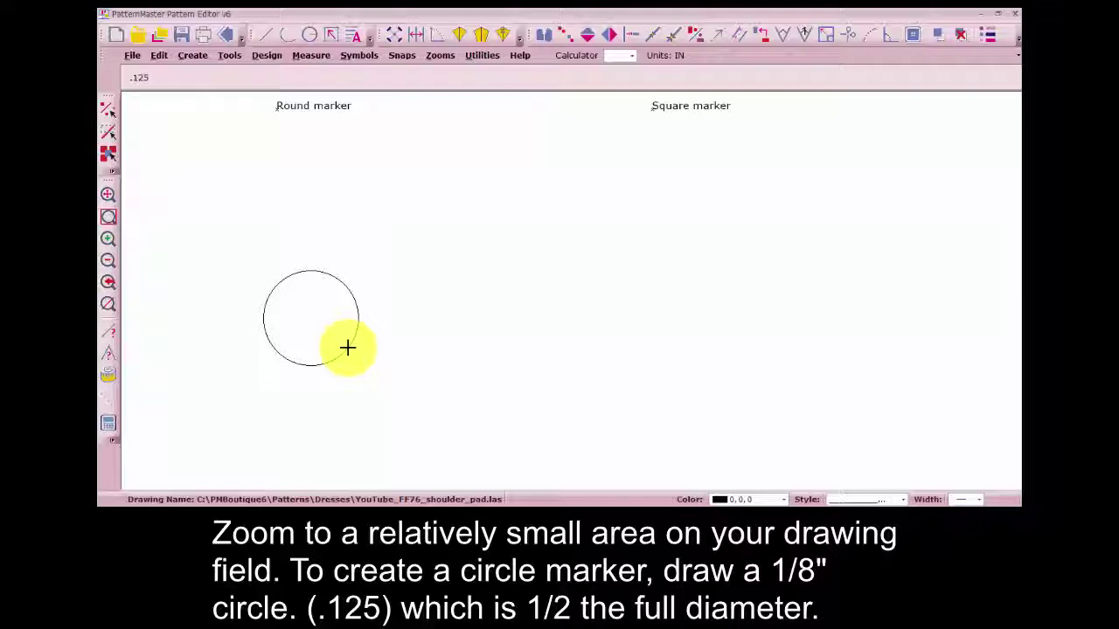
key("Return")
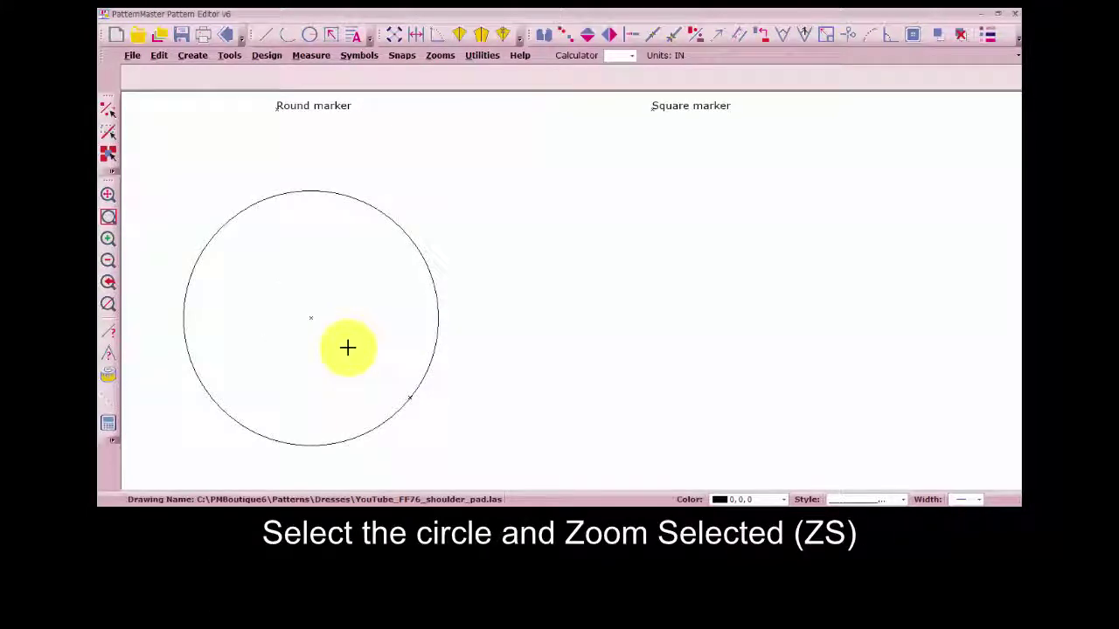
- Draw a line from the circle's centre and extend it to both sides of the circle
left_click(266, 35)
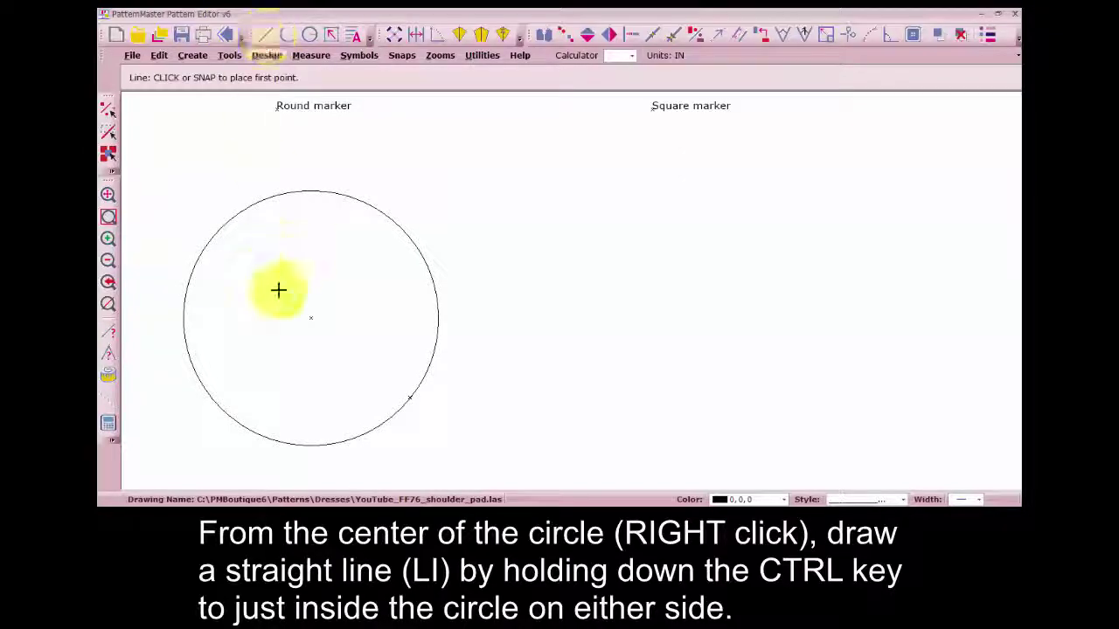
right_click(311, 318)
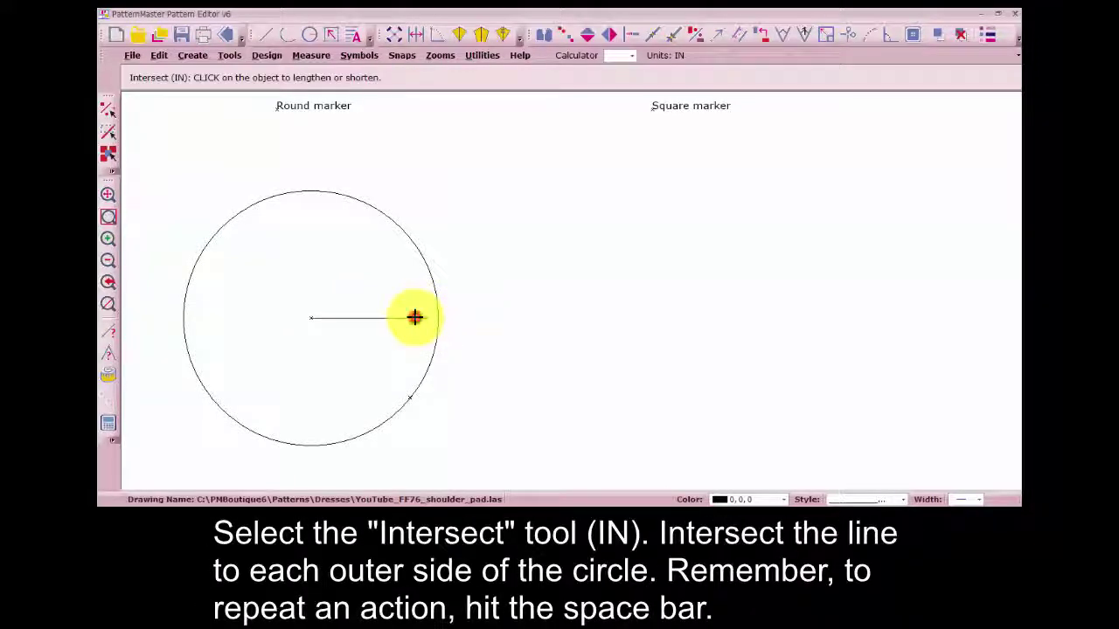
left_click(415, 318)
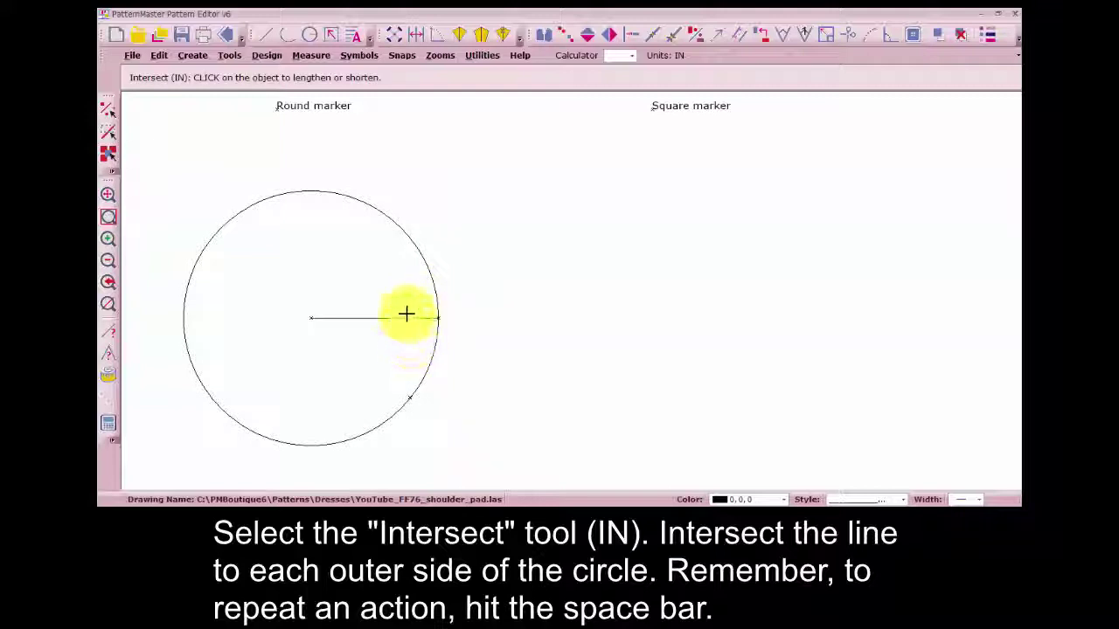
left_click(406, 318)
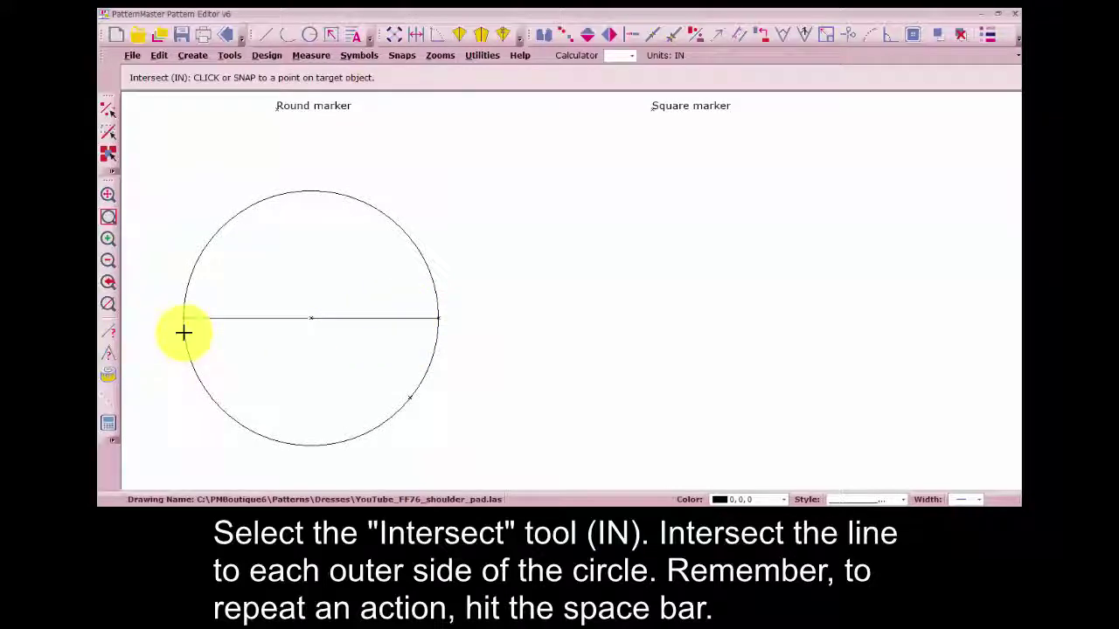
left_click(183, 332)
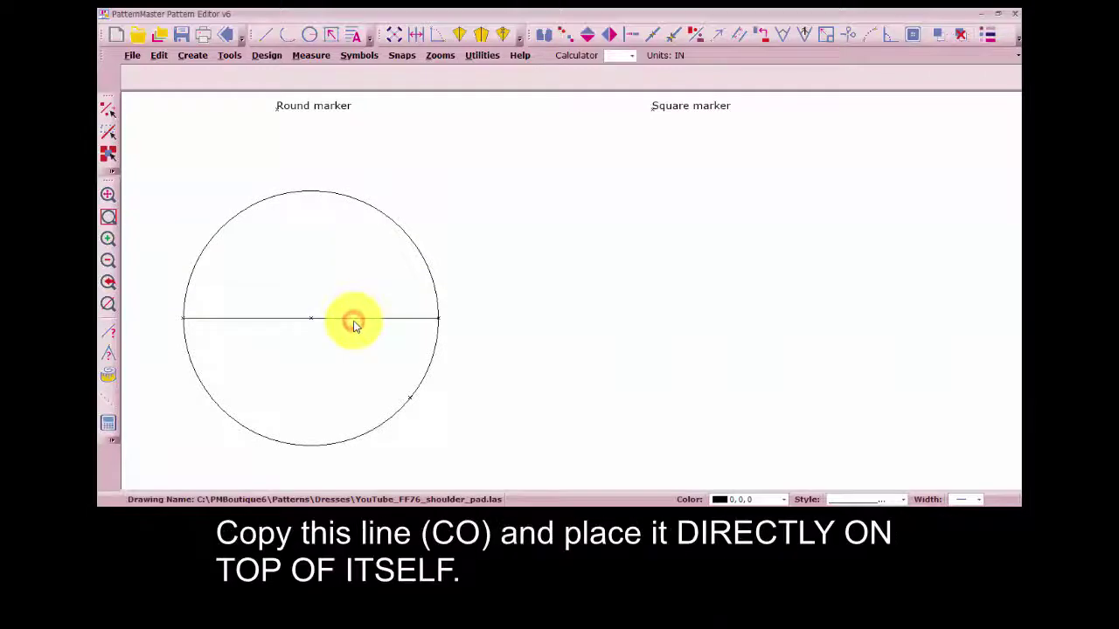
- Copy the horizontal line onto itself, then rotate the copy 90 degrees about its centre
left_click(354, 320)
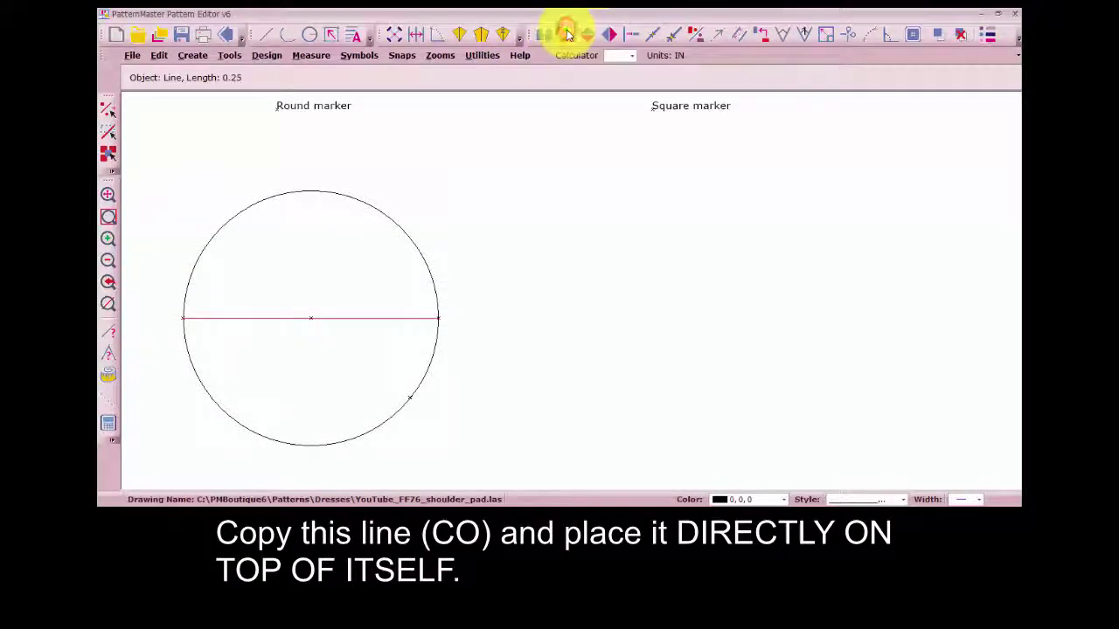
left_click(567, 33)
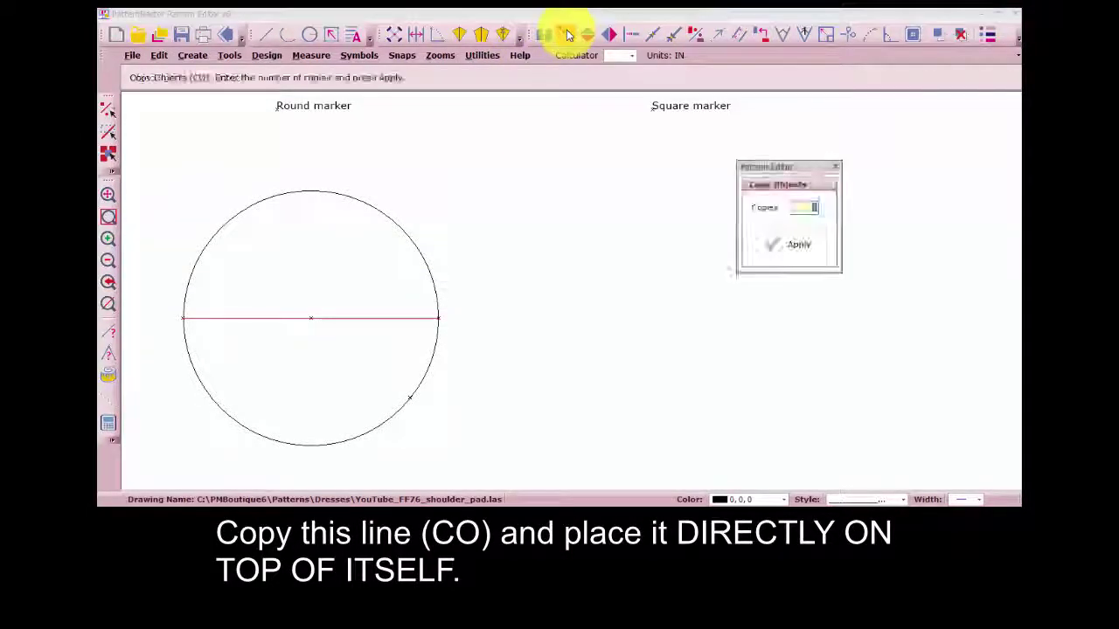
left_click(785, 249)
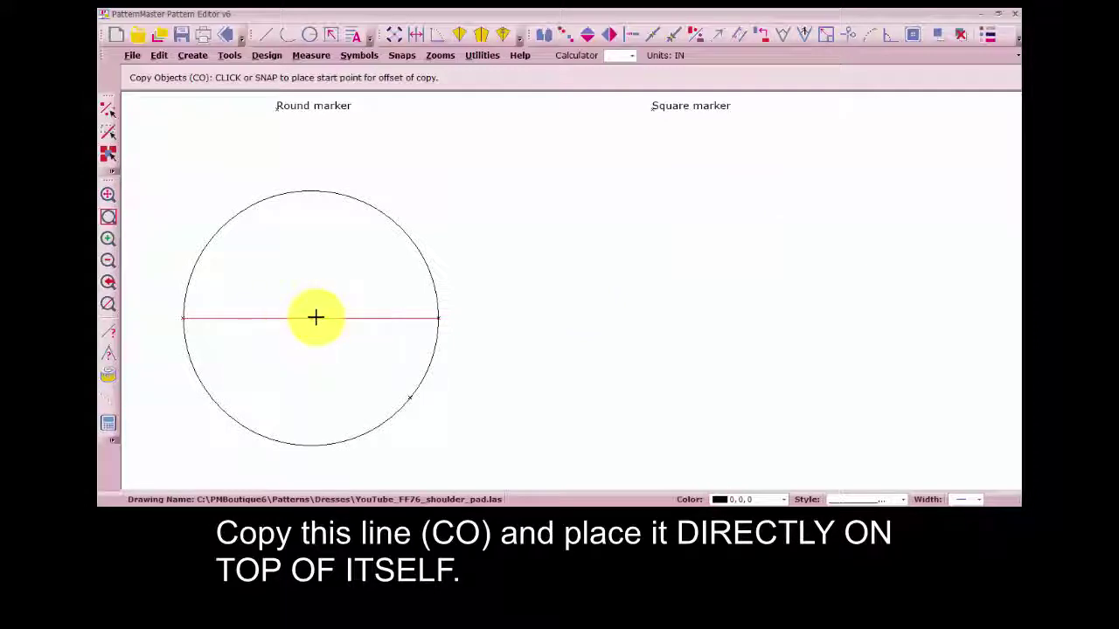
left_click(315, 317)
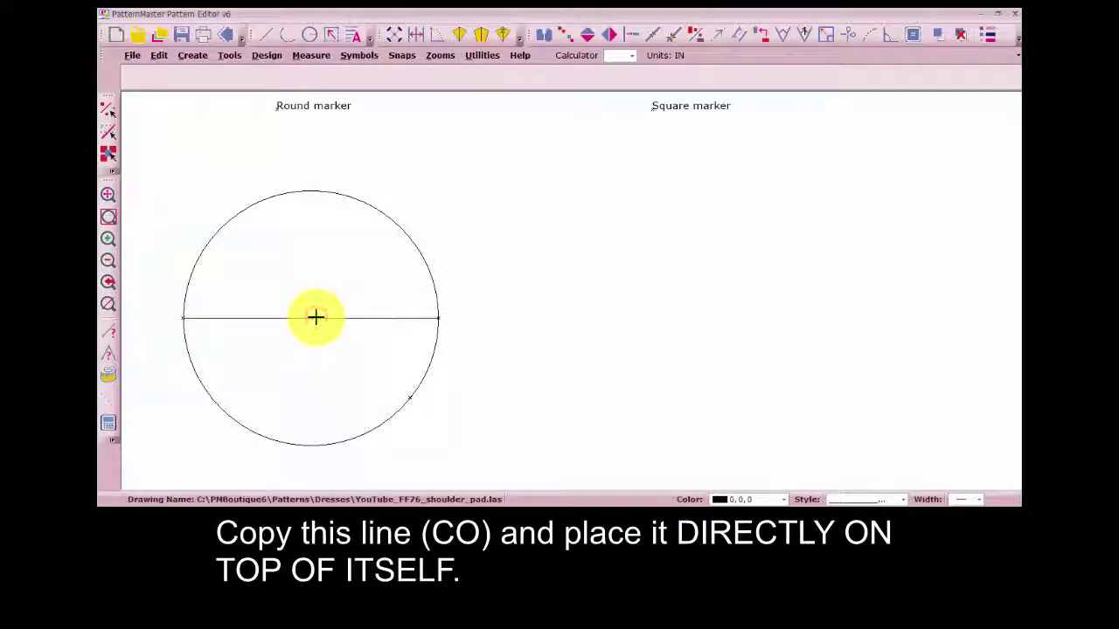
left_click(317, 319)
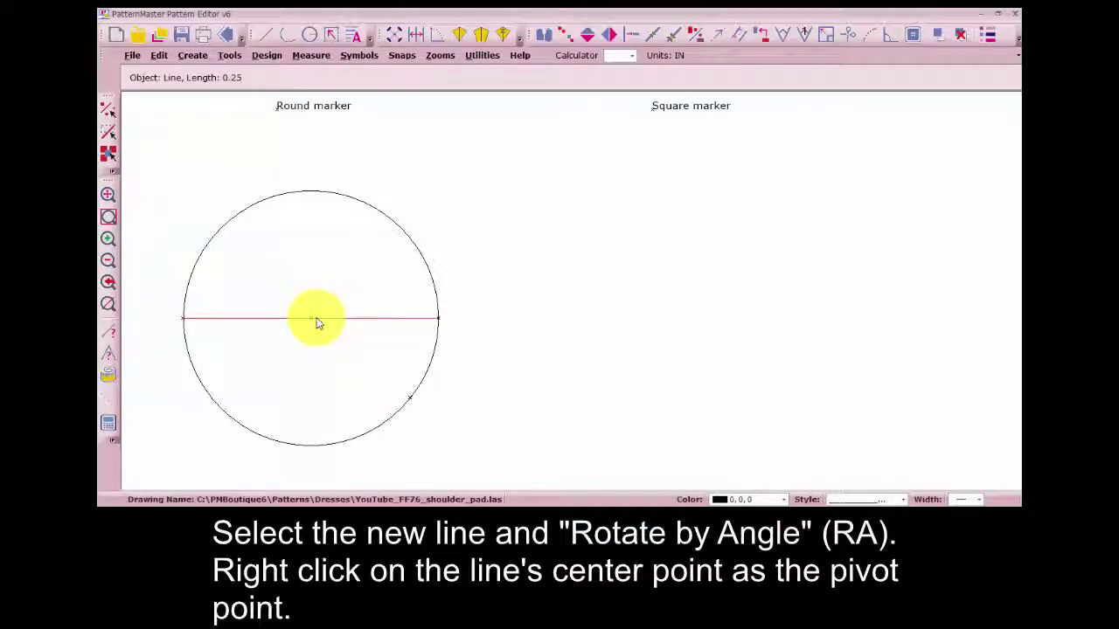
left_click(783, 35)
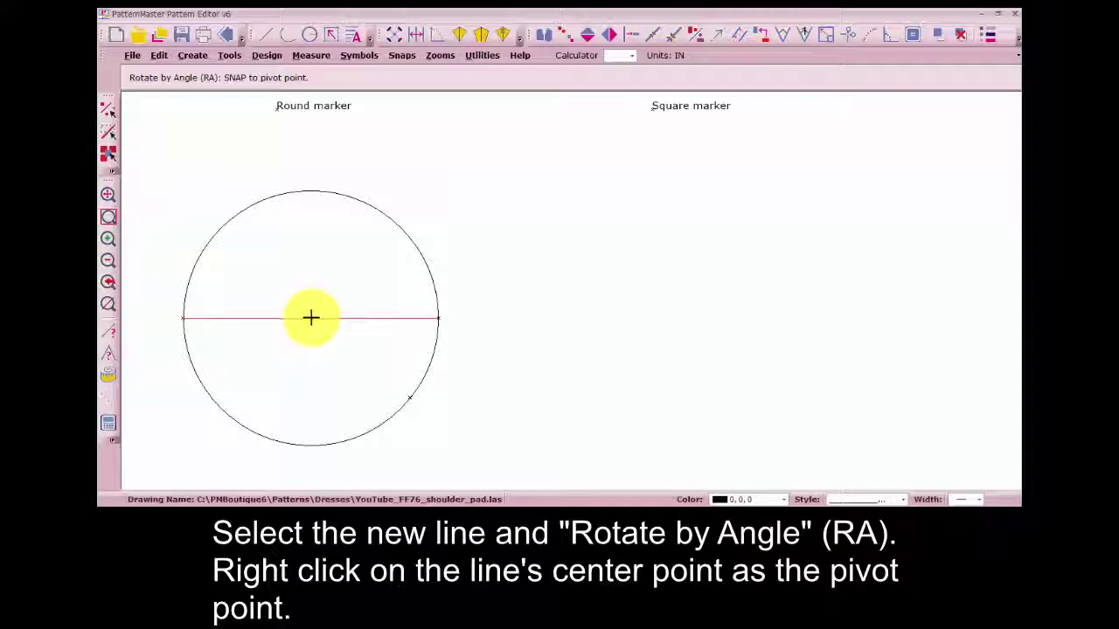
right_click(312, 319)
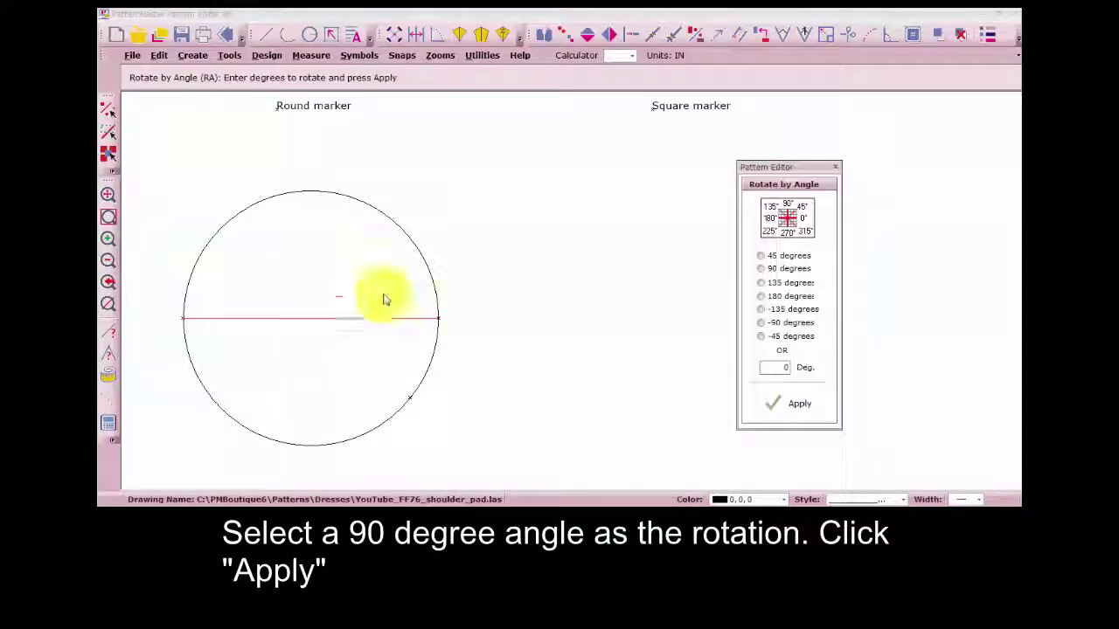
left_click(767, 269)
left_click(802, 404)
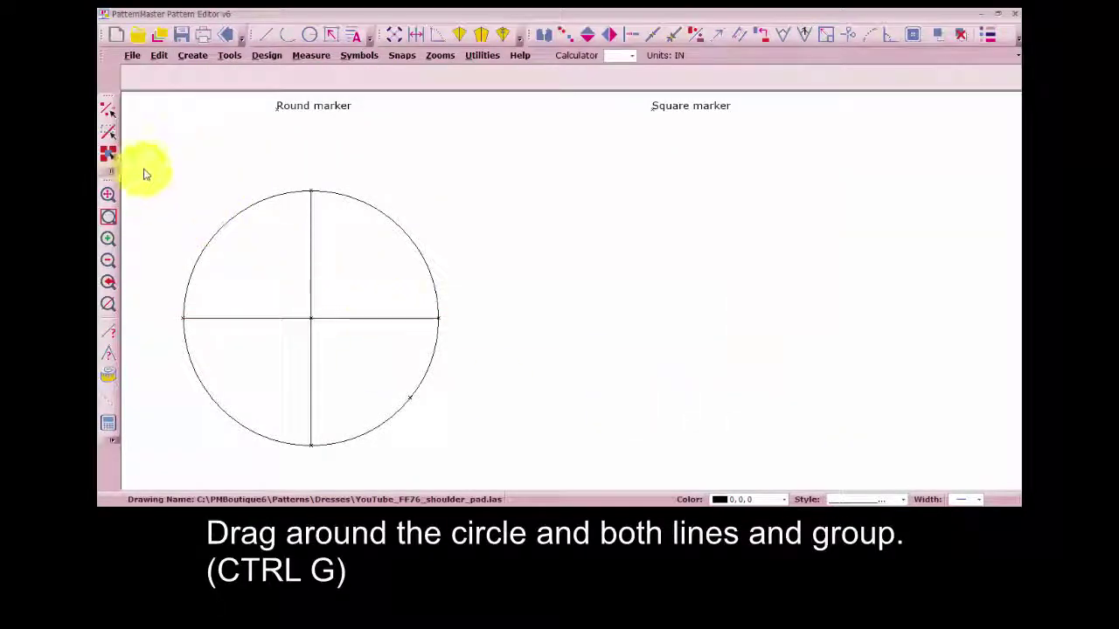
- Group the circle and both crosshair lines into one round marker
left_click_drag(145, 174, 455, 484)
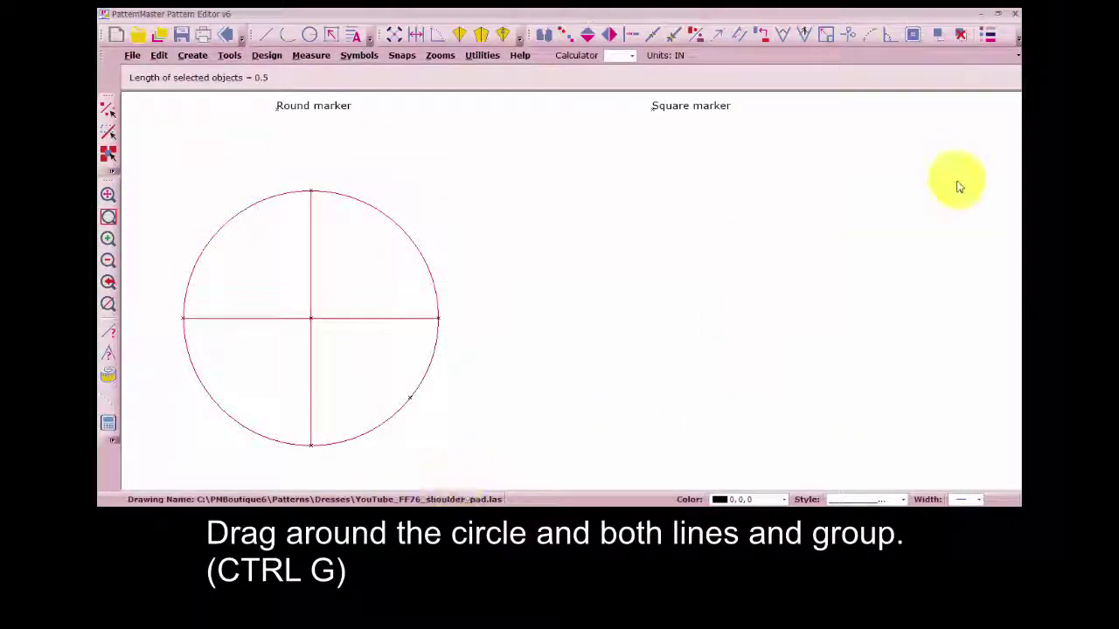
left_click(940, 35)
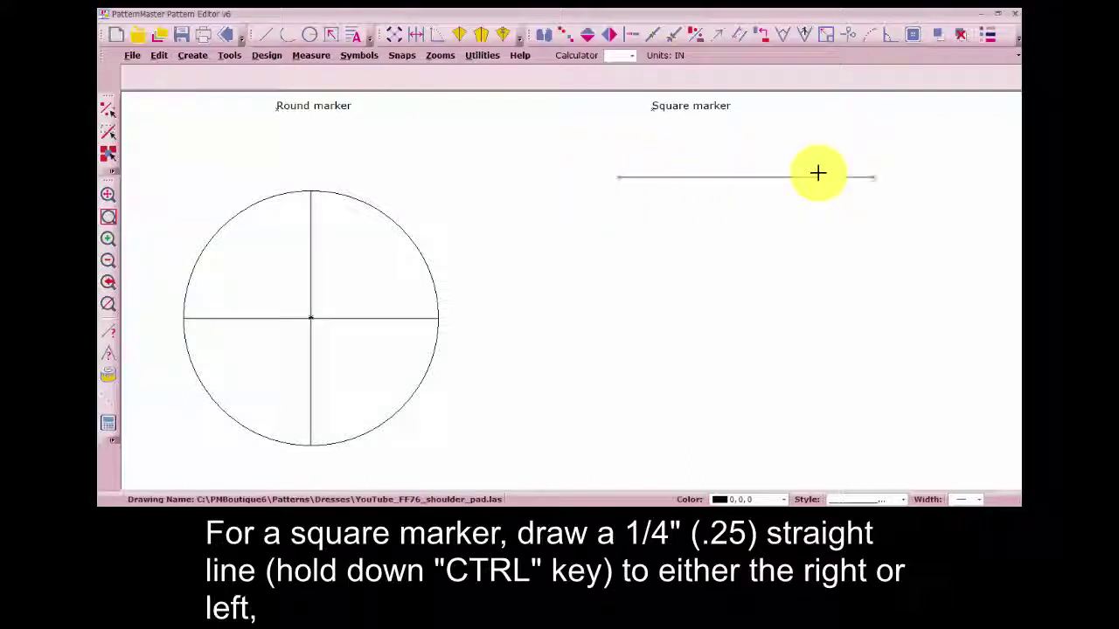
- Offset the top line 0.25 downward to create the square's bottom edge
left_click(741, 36)
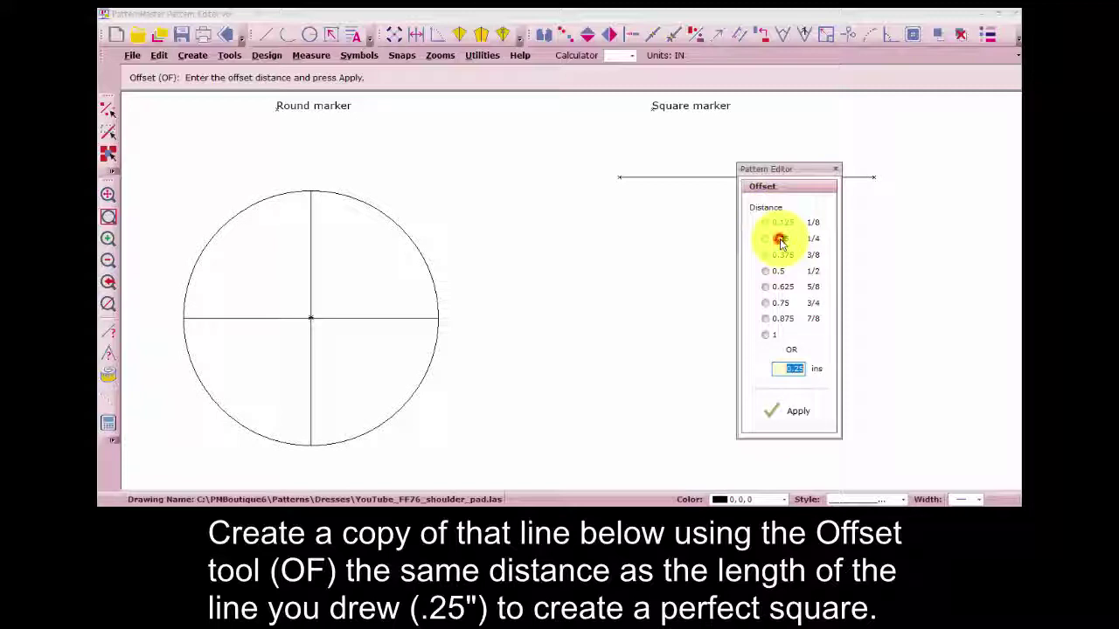
left_click(801, 411)
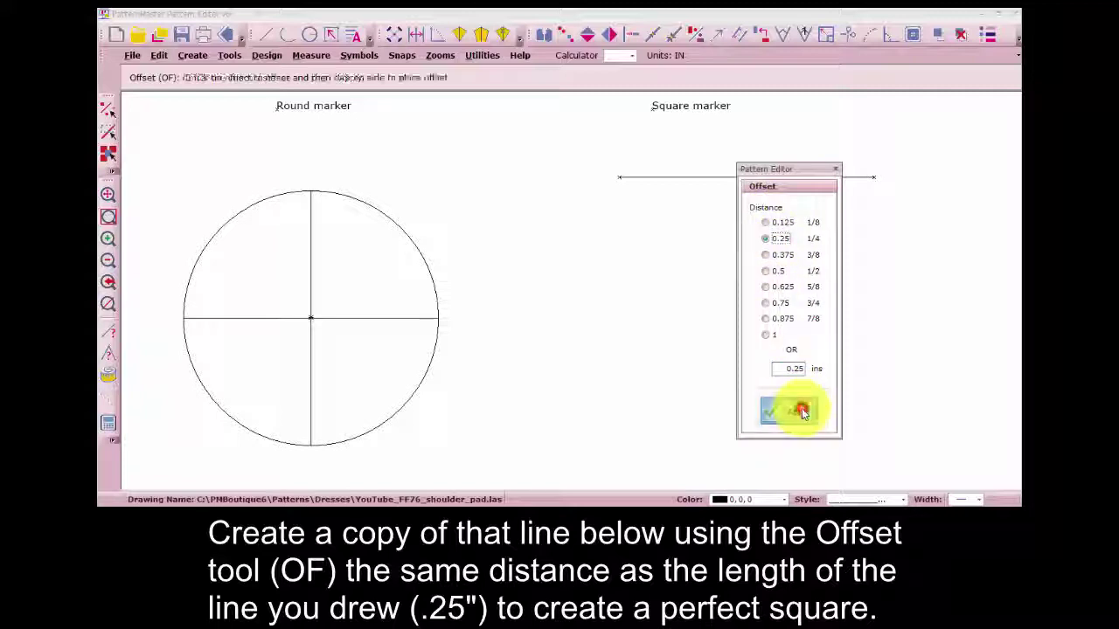
left_click(685, 202)
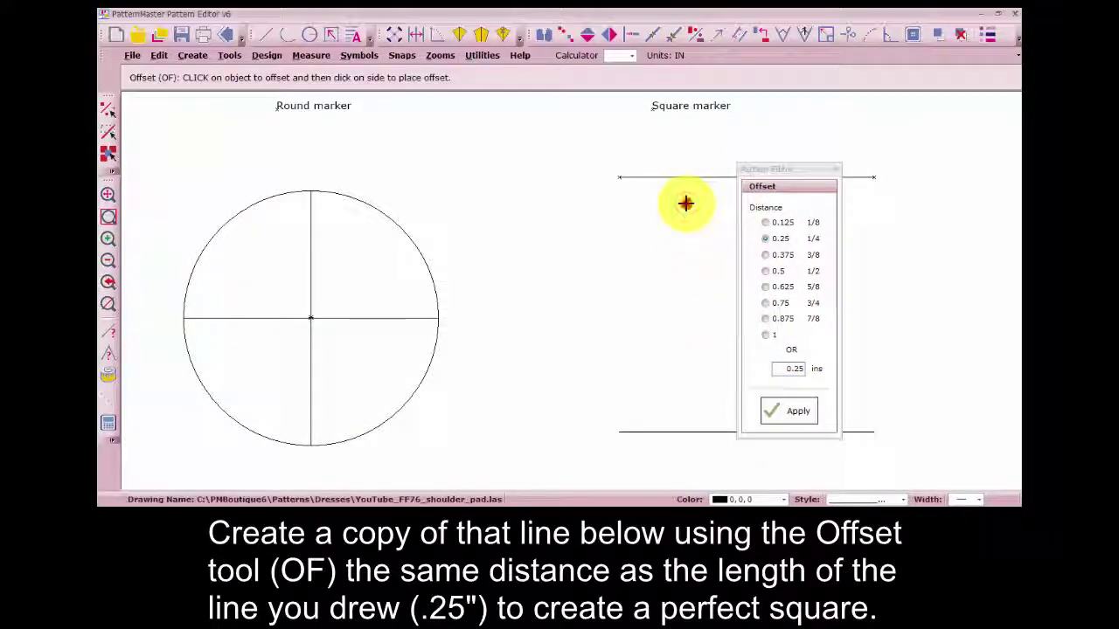
left_click(835, 172)
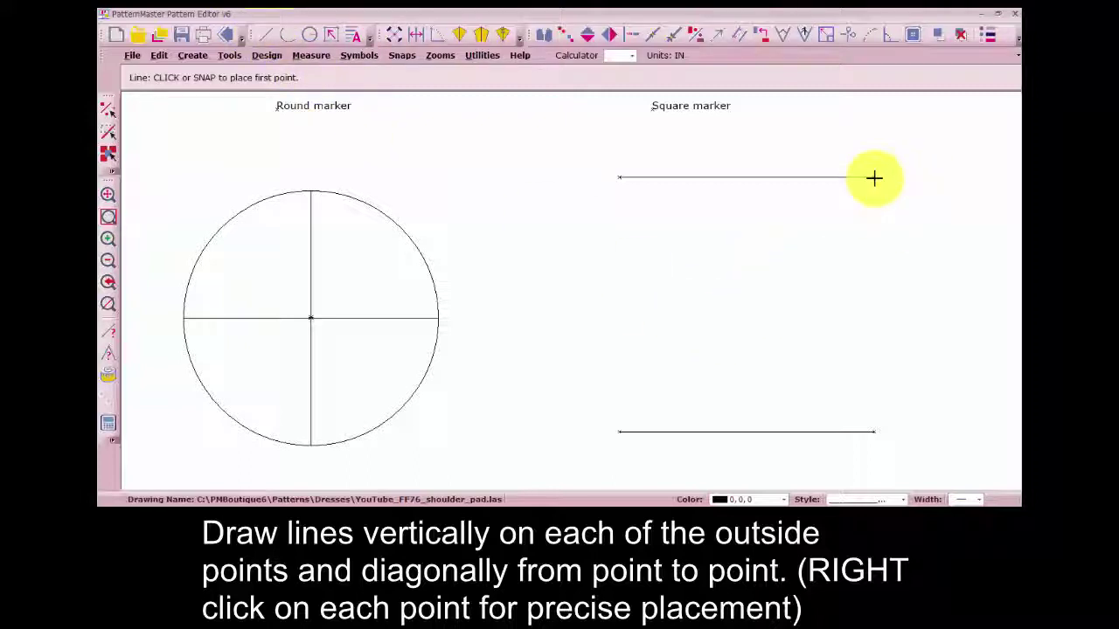
- Snap lines between the corners to draw the two vertical sides and both diagonals
right_click(874, 178)
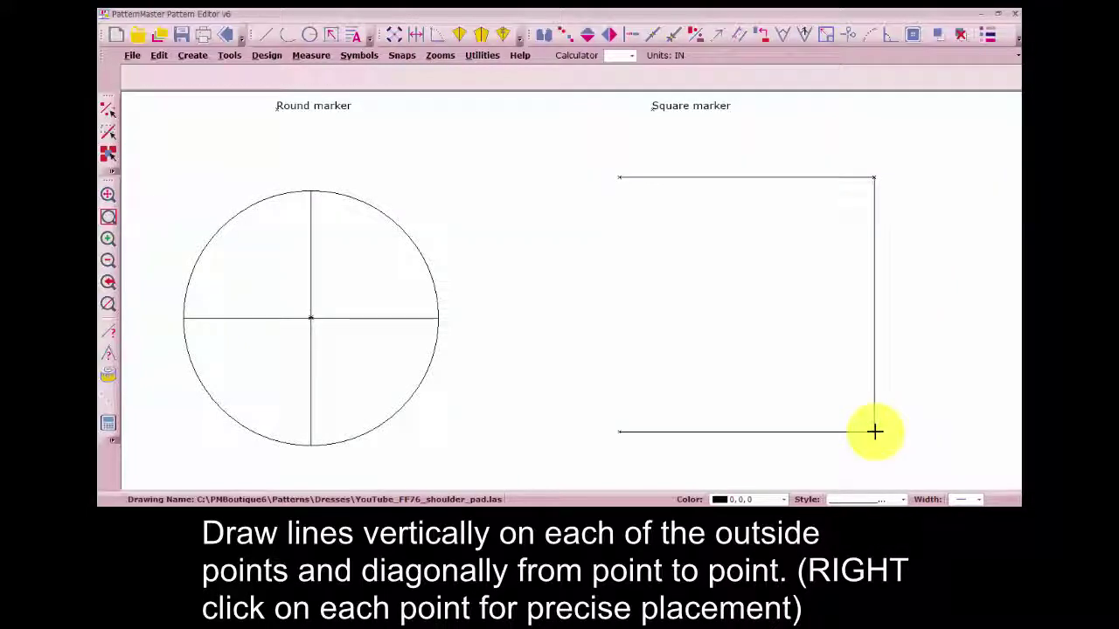
right_click(874, 432)
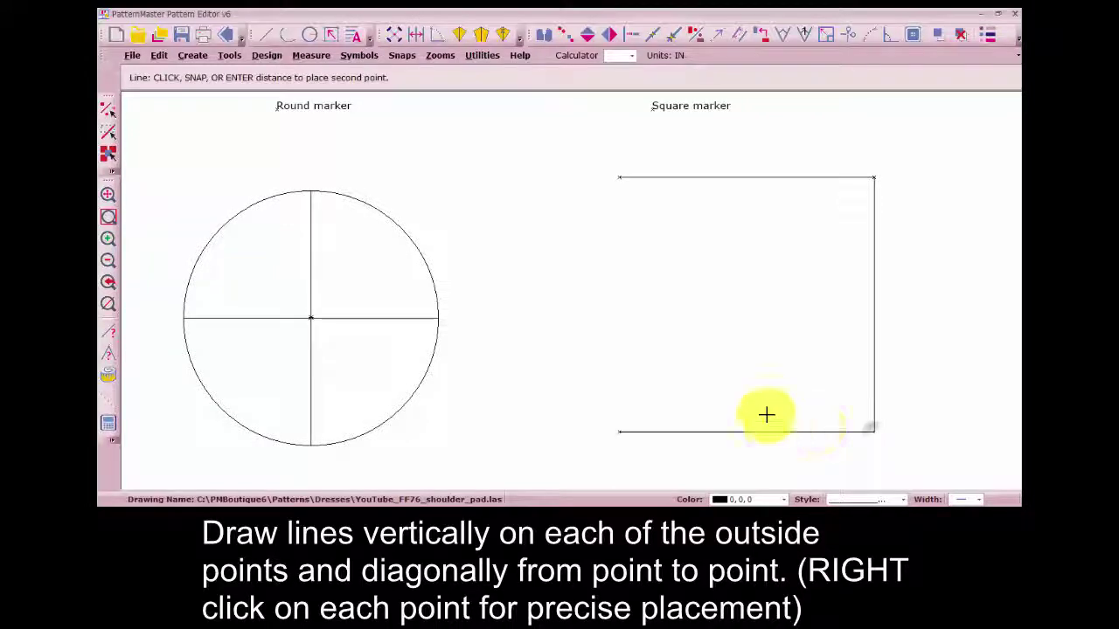
right_click(620, 176)
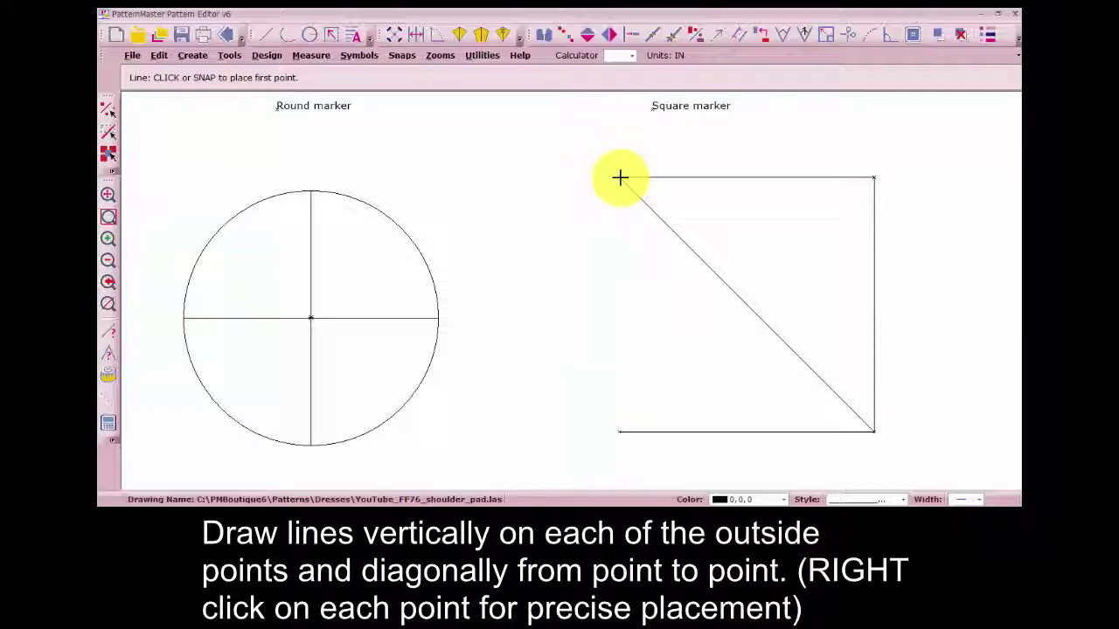
right_click(620, 177)
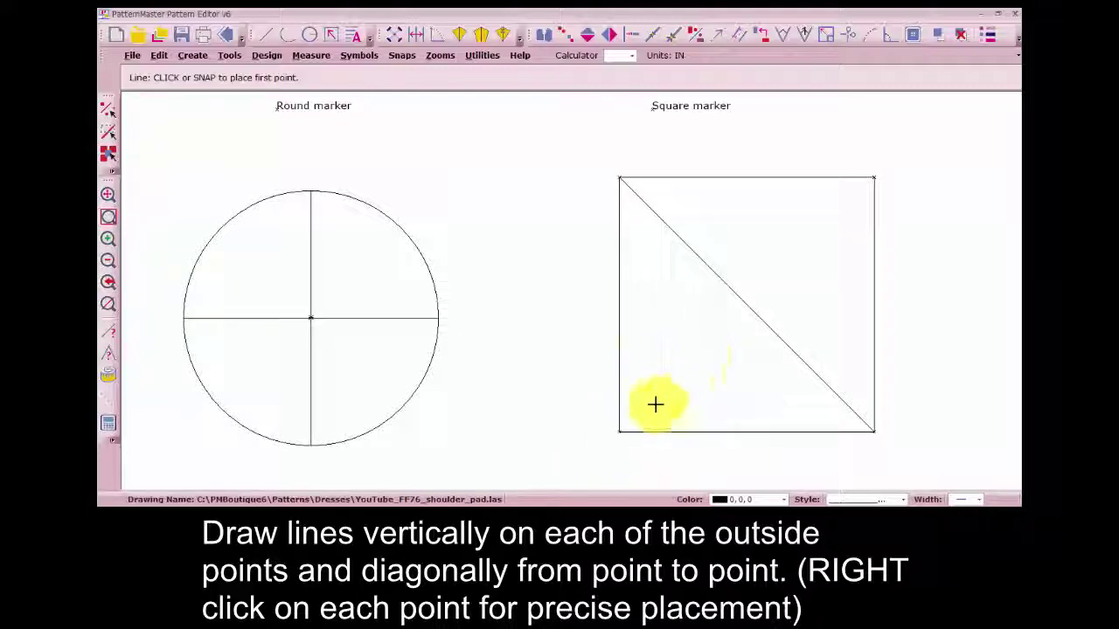
right_click(620, 430)
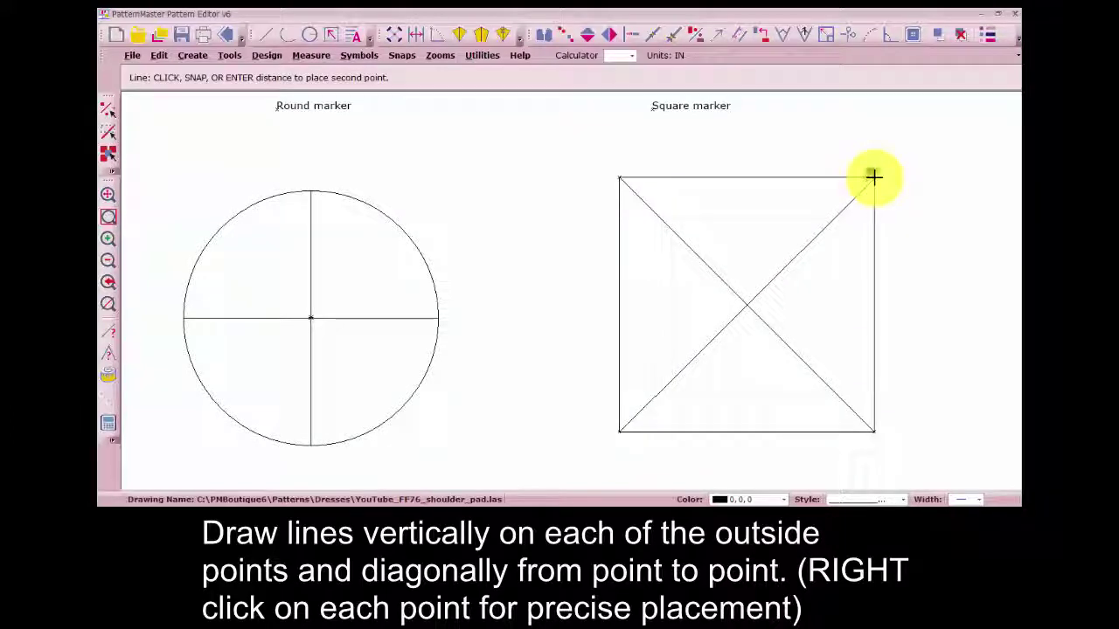
right_click(874, 178)
- Select all four sides and both diagonals of the square and group them
mouse_move(597, 154)
left_mouse_down()
mouse_move(829, 421)
mouse_move(903, 457)
left_mouse_up()
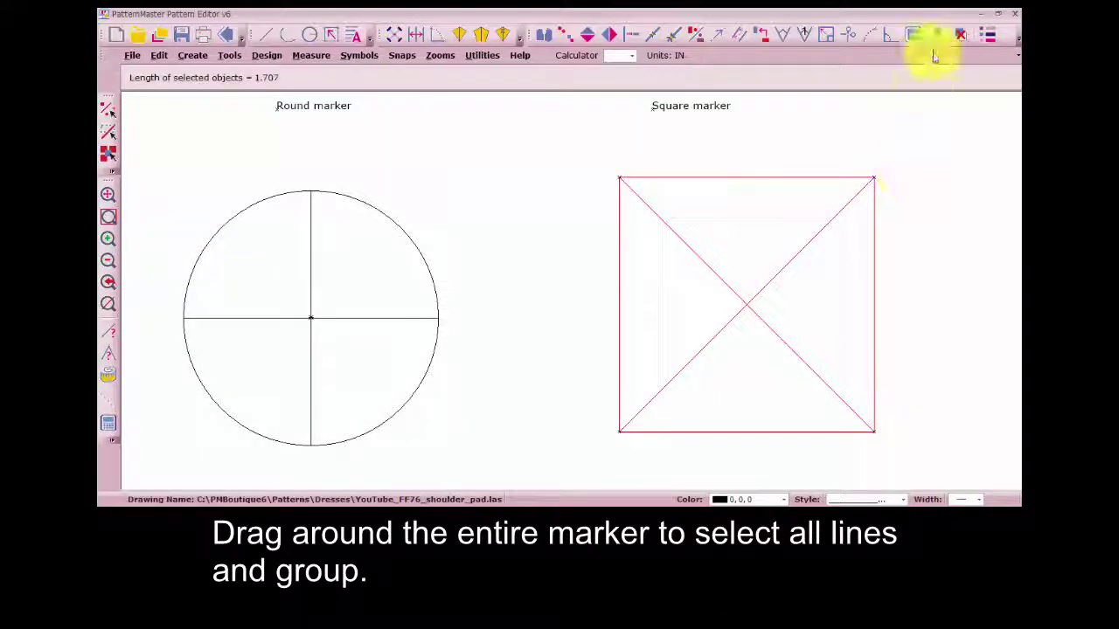
left_click(936, 36)
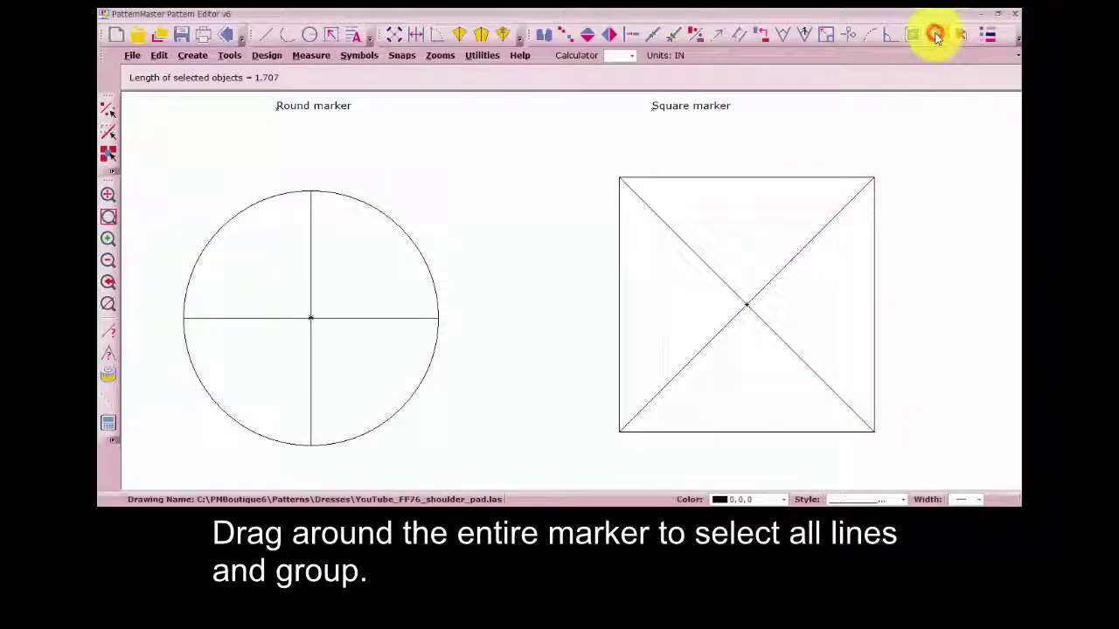